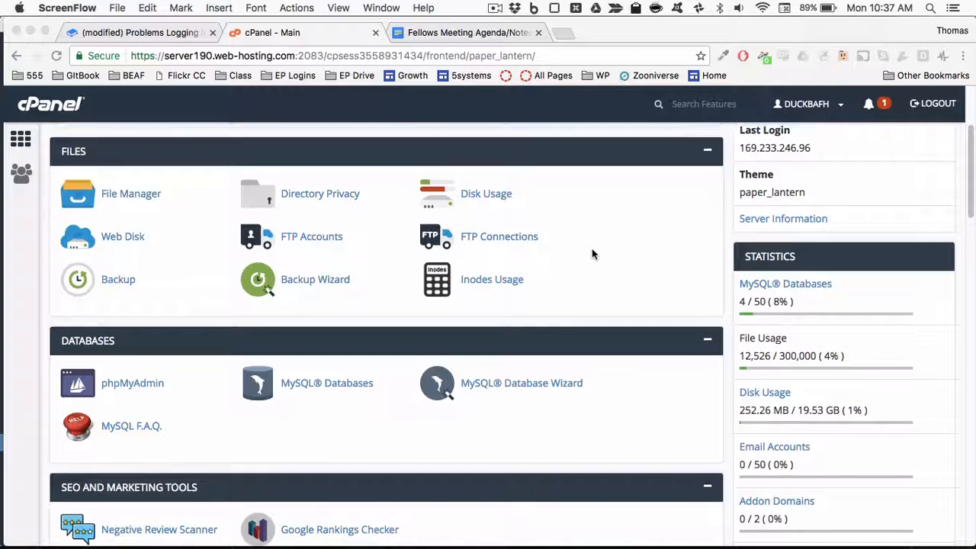
# Step: Open Softaculous Apps Installer from the cPanel home page
pyautogui.scroll(5, 592, 250)
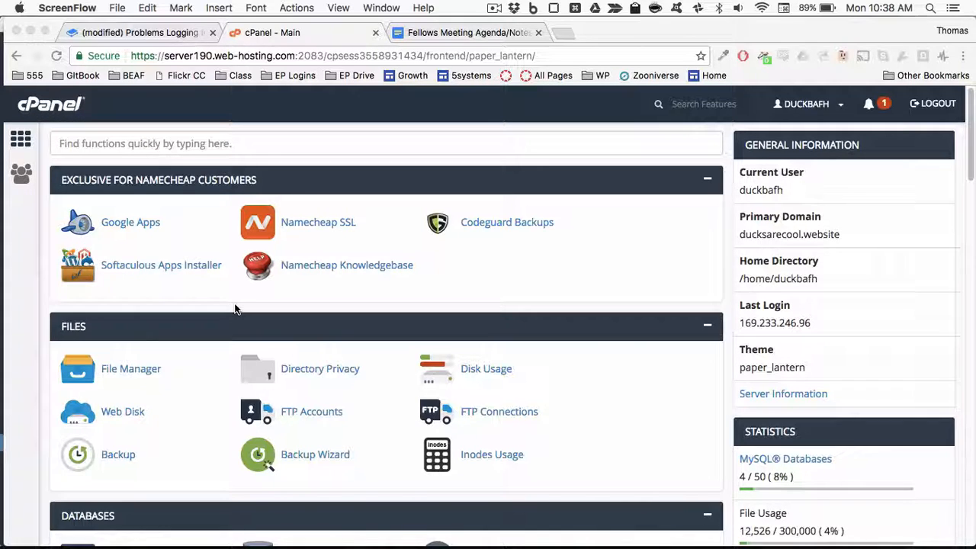
pyautogui.click(175, 267)
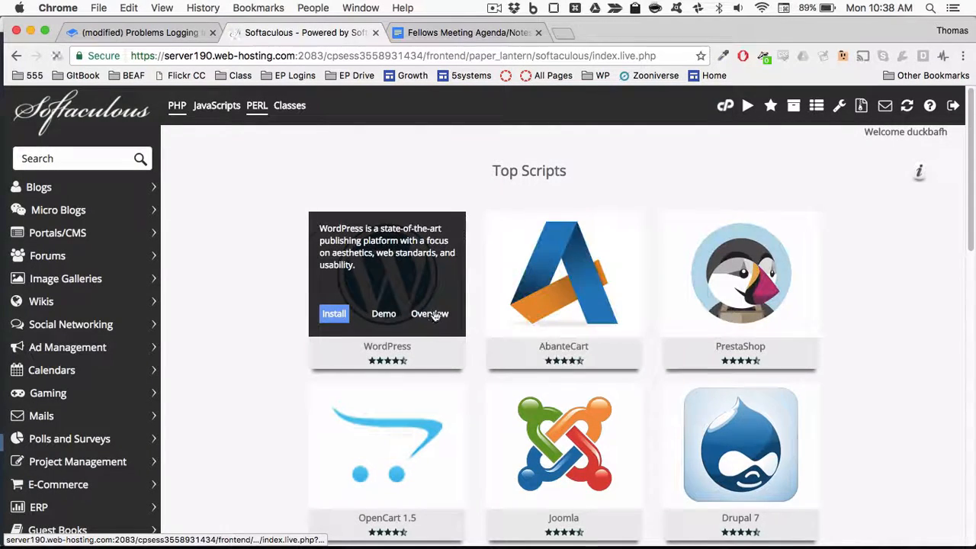
# Step: Review WordPress's current installations in Softaculous, then go back to the cPanel dashboard
pyautogui.click(431, 315)
pyautogui.scroll(-10, 492, 289)
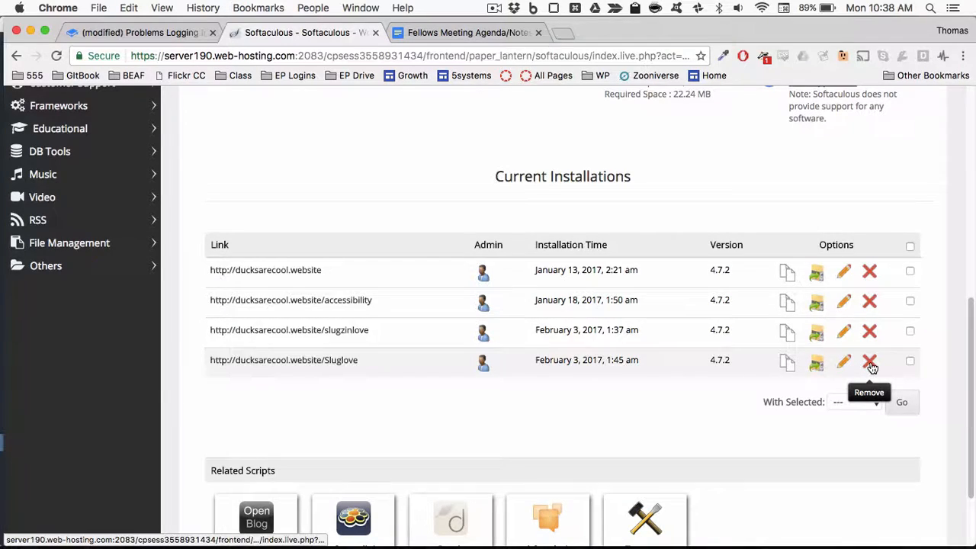
pyautogui.scroll(10, 872, 367)
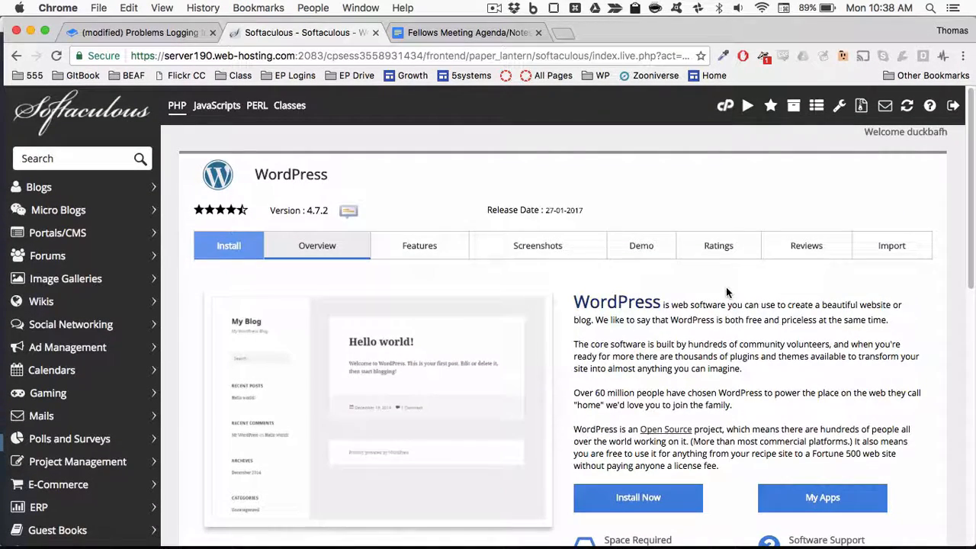
pyautogui.click(725, 106)
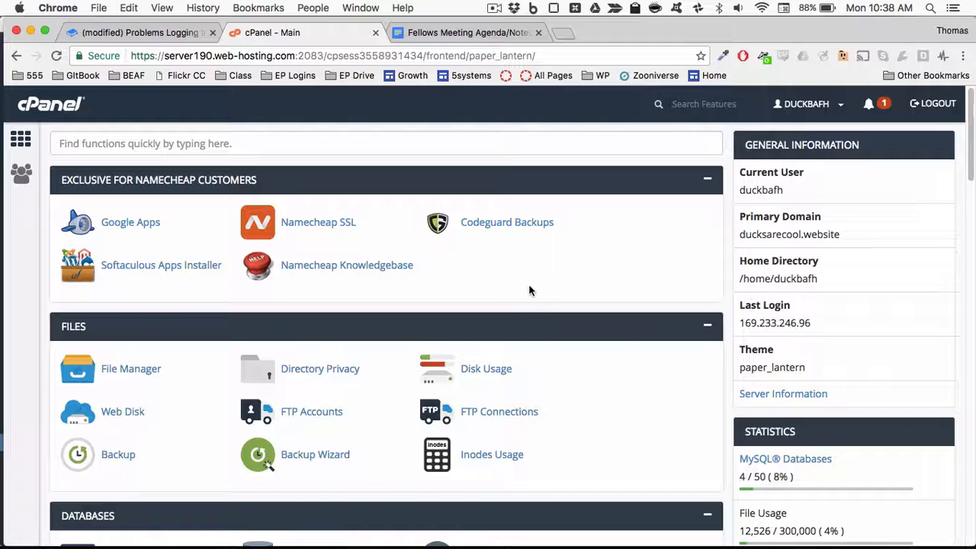
# Step: Launch phpMyAdmin from cPanel's Databases section
pyautogui.scroll(-3, 529, 288)
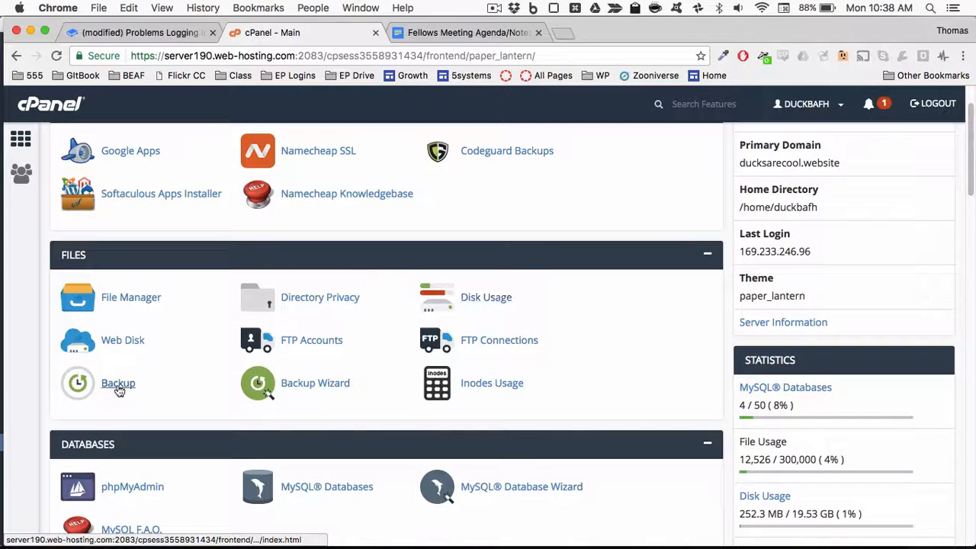
pyautogui.scroll(-2, 118, 390)
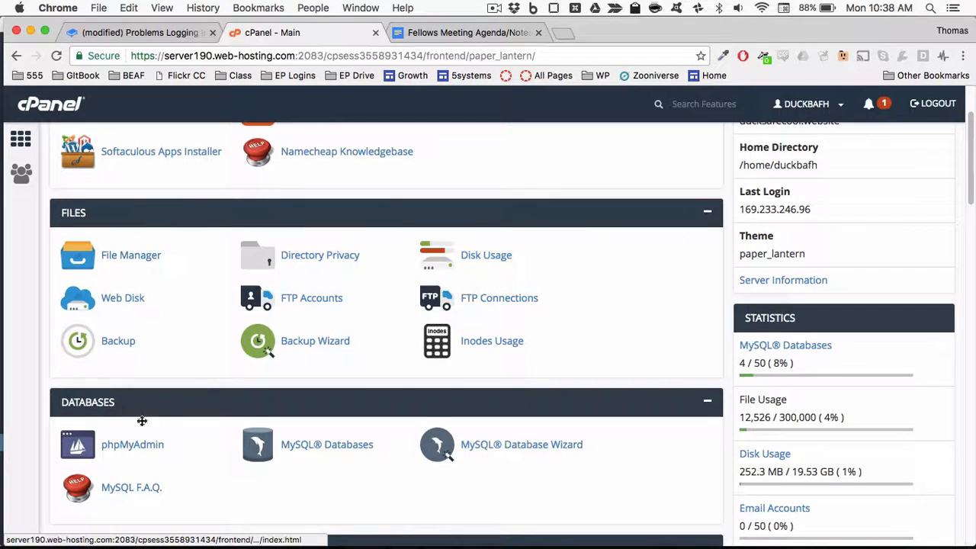
pyautogui.click(111, 446)
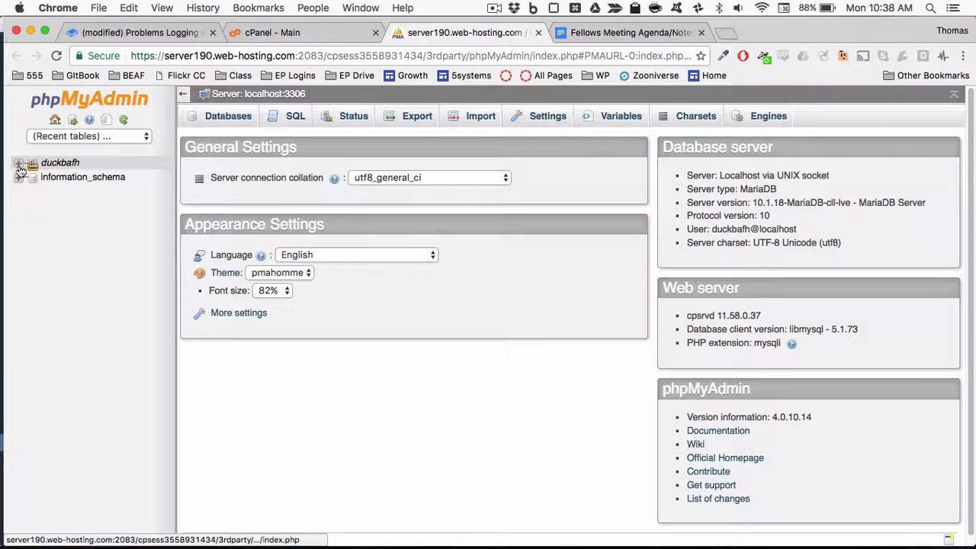
# Step: Expand the account's database tree and open the duckbafh_wp944 database's table list
pyautogui.moveTo(42, 162); pyautogui.dragTo(91, 163)
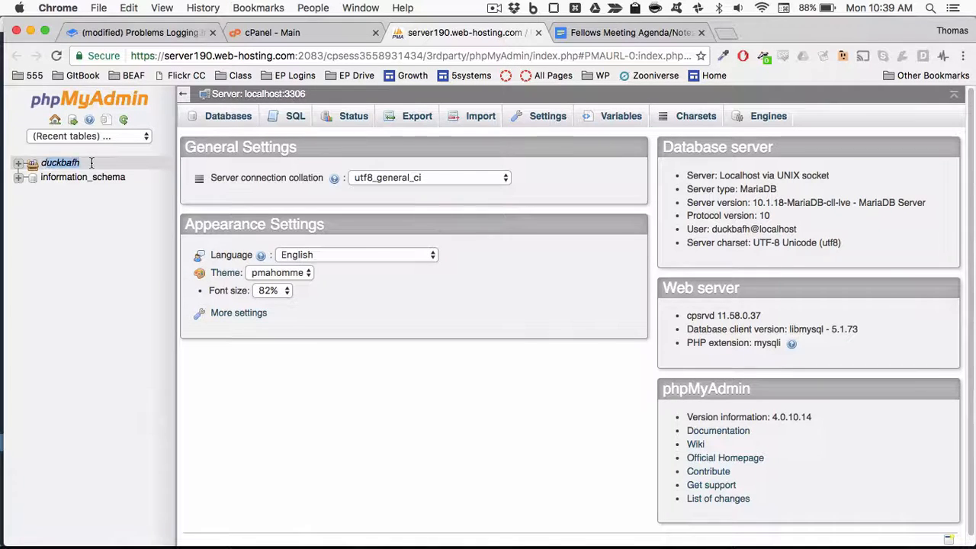
pyautogui.click(91, 162)
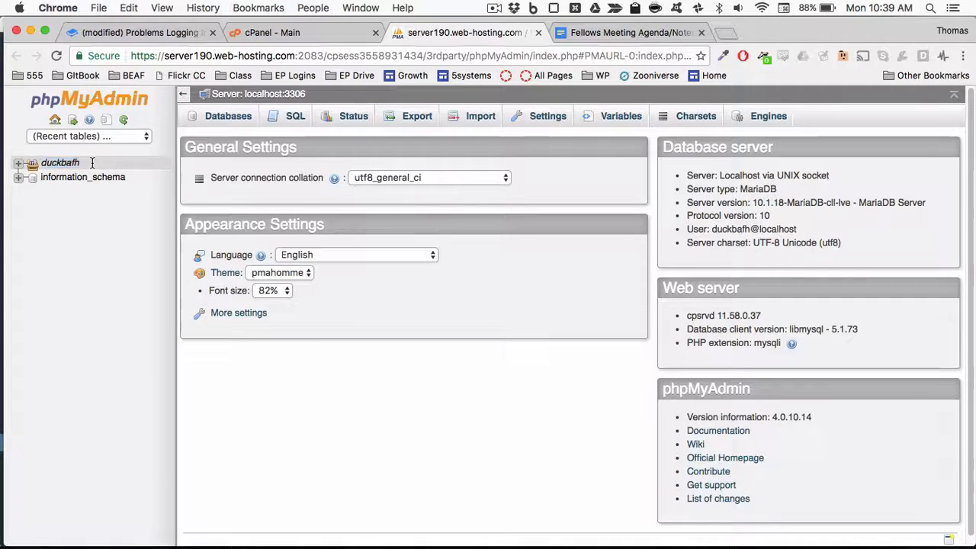
pyautogui.click(18, 166)
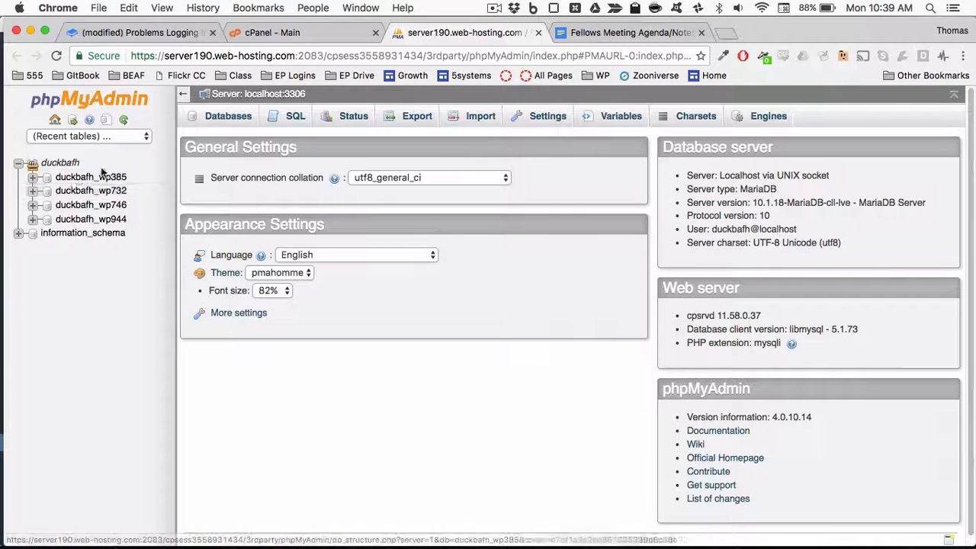
pyautogui.click(246, 121)
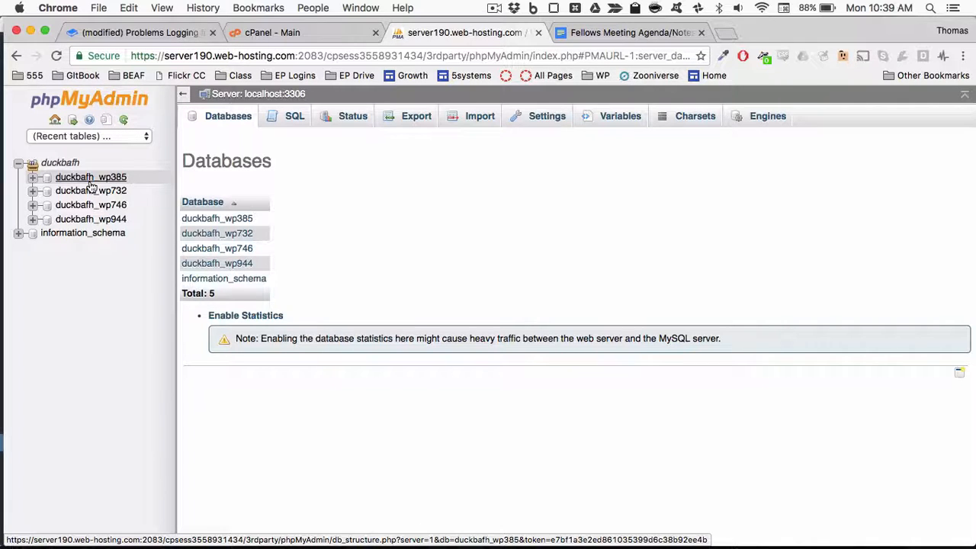
pyautogui.click(99, 219)
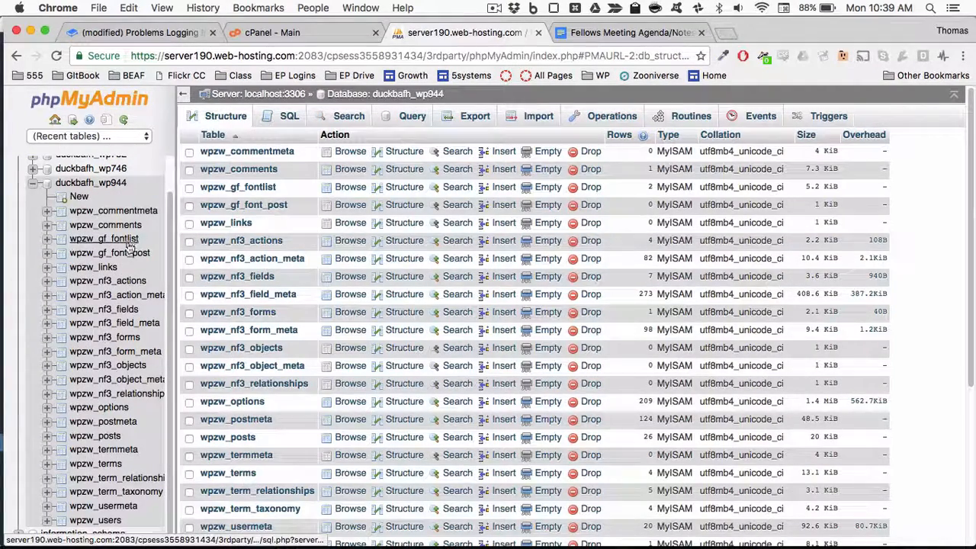
pyautogui.scroll(1, 120, 240)
pyautogui.click(33, 219)
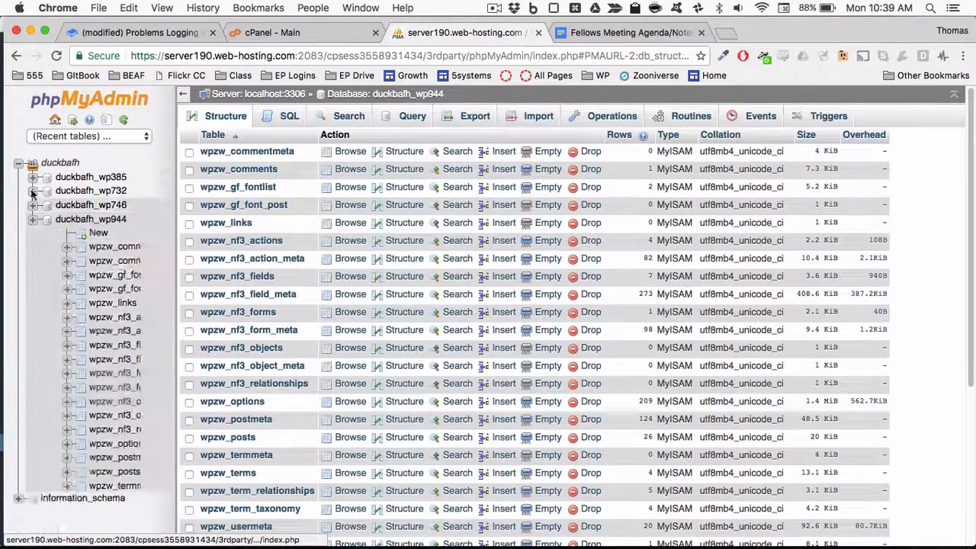
pyautogui.click(64, 177)
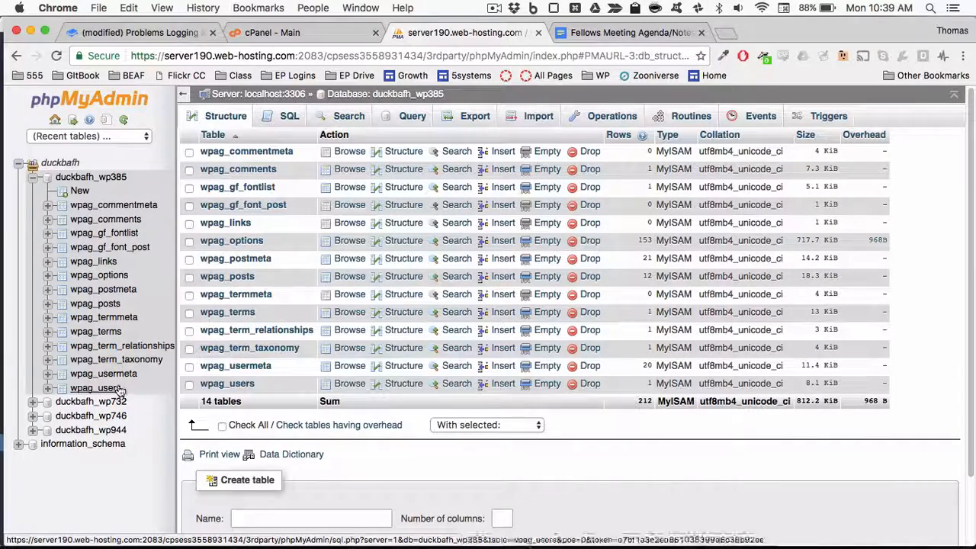
pyautogui.click(111, 278)
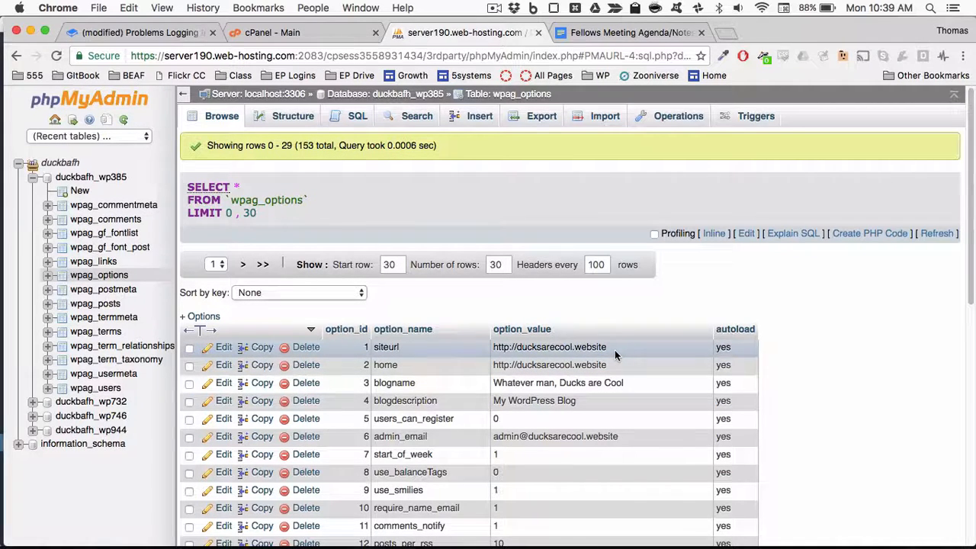
pyautogui.click(109, 418)
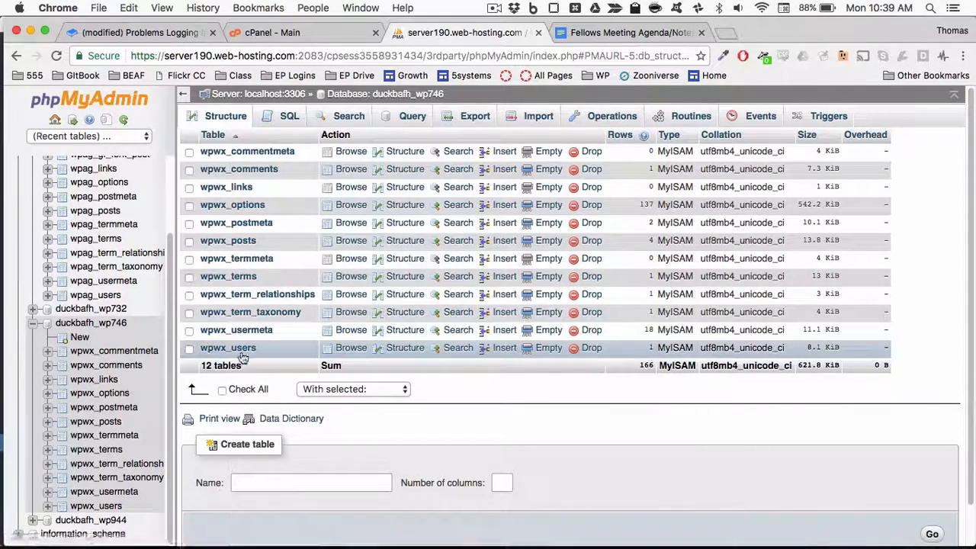
# Step: Confirm wpwx_options points to the Sluglove site, then edit the admin row in wpwx_users
pyautogui.click(255, 207)
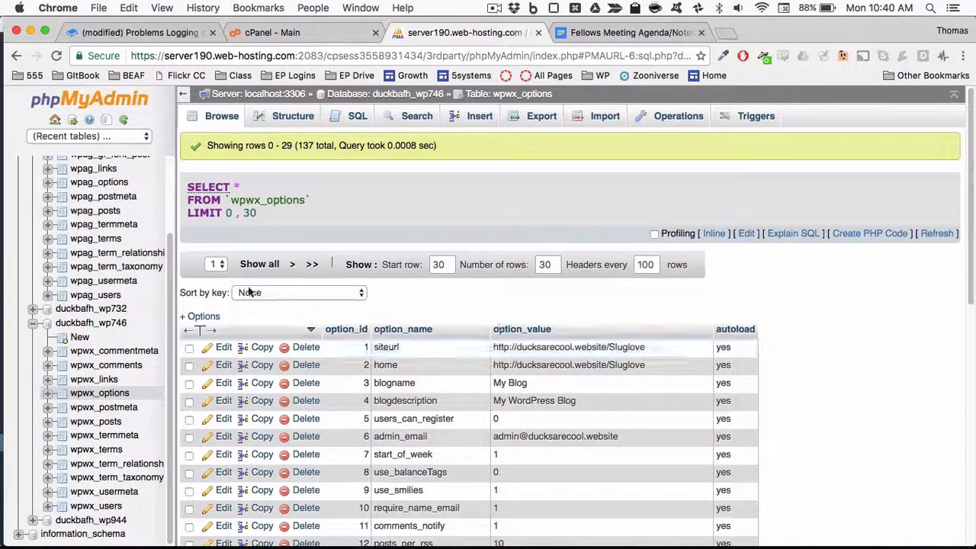
pyautogui.scroll(-3, 99, 412)
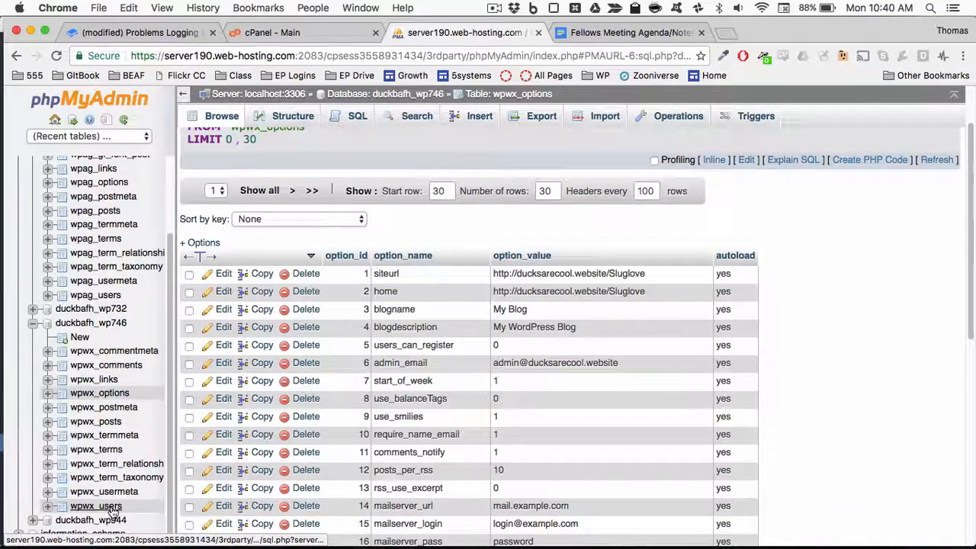
pyautogui.click(111, 507)
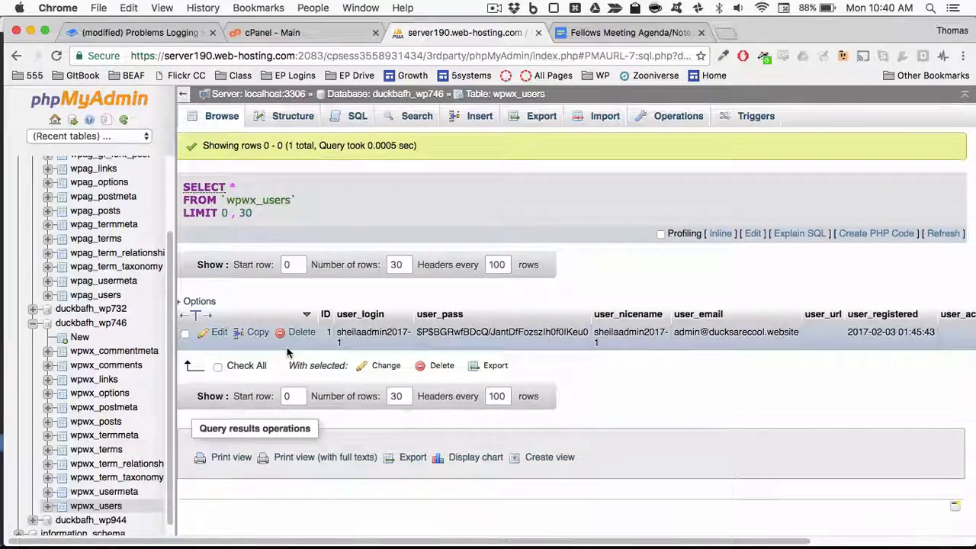
pyautogui.hscroll(5, 287, 352)
pyautogui.hscroll(-5, 288, 351)
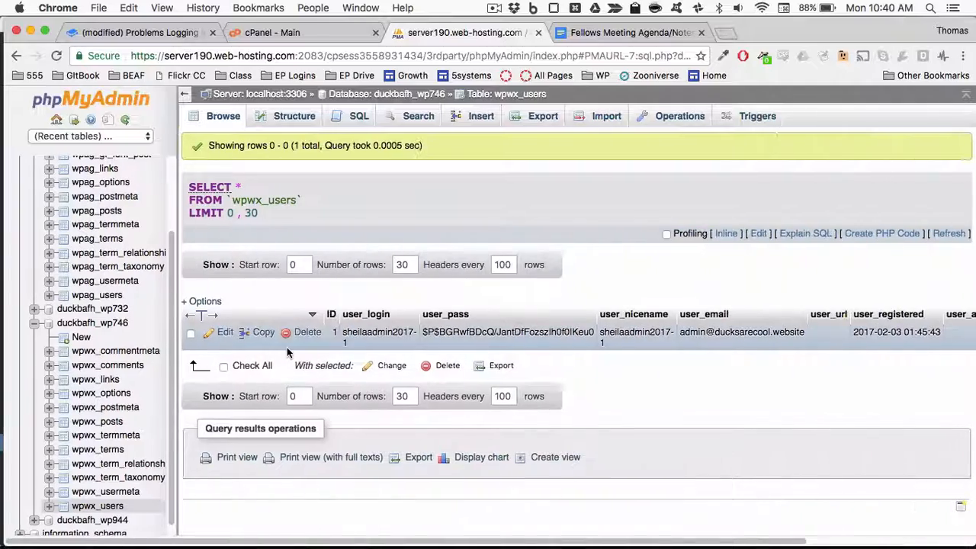
pyautogui.click(221, 334)
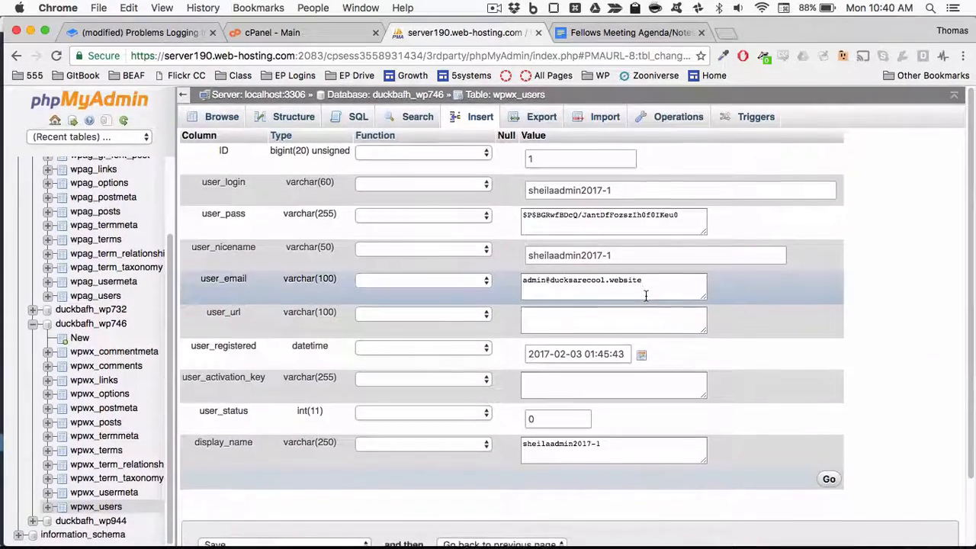
# Step: Select the admin user's user_email value in the edit form
pyautogui.moveTo(652, 279); pyautogui.dragTo(503, 277)
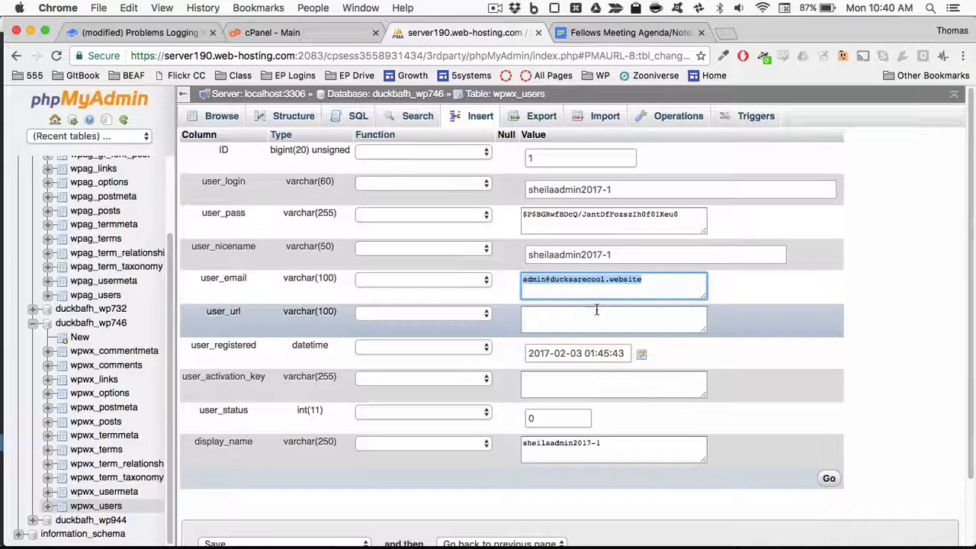
pyautogui.doubleClick(649, 281)
pyautogui.moveTo(649, 280); pyautogui.dragTo(511, 282)
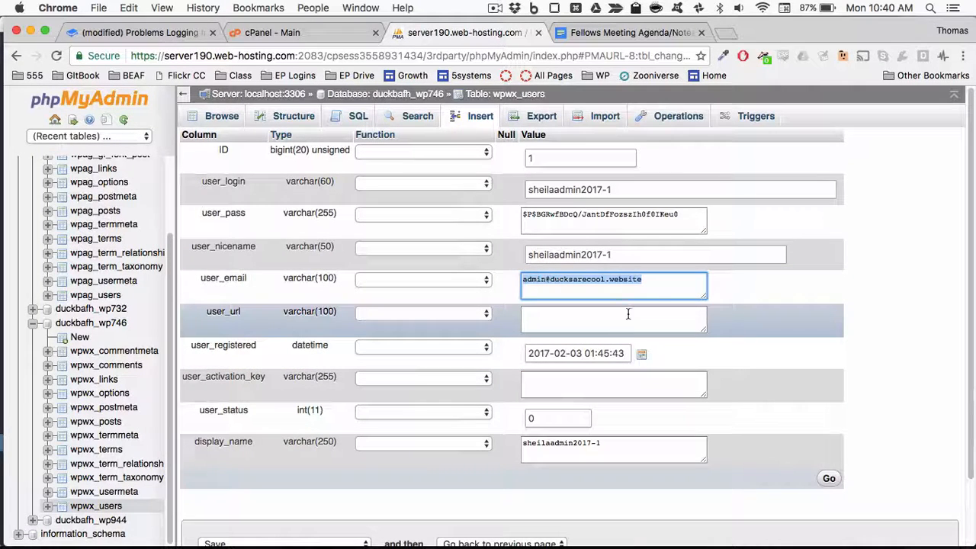
pyautogui.click(637, 214)
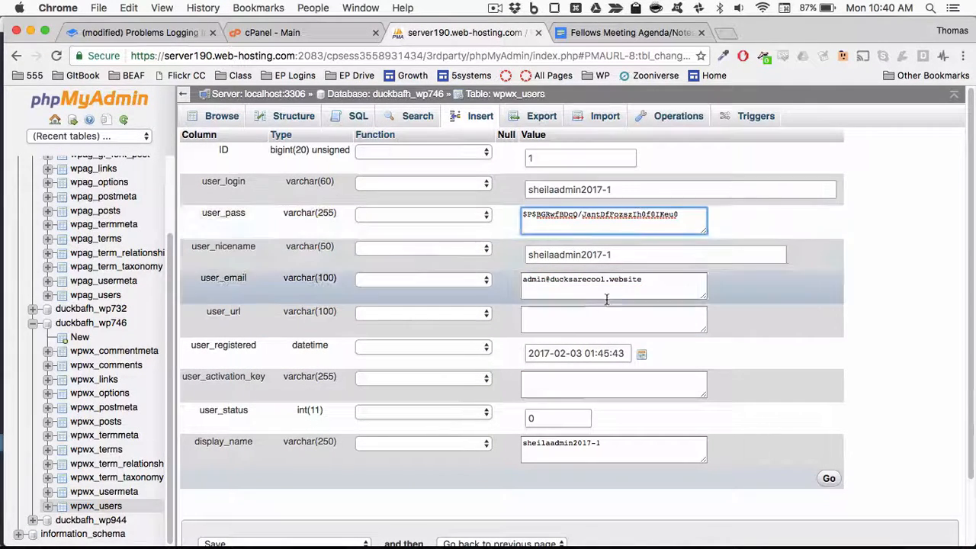
pyautogui.tripleClick(634, 286)
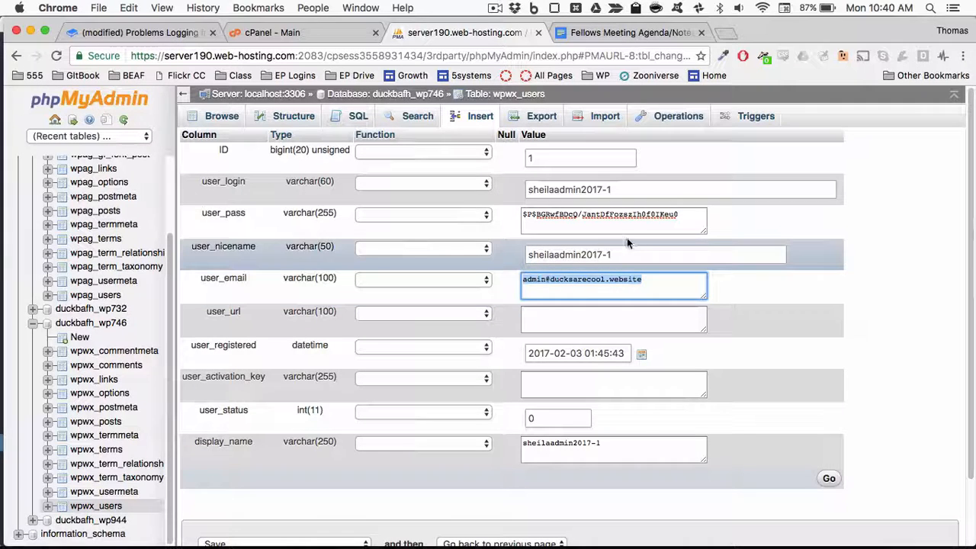
# Step: Replace the stored user_pass hash with a new plain-text password
pyautogui.click(648, 214)
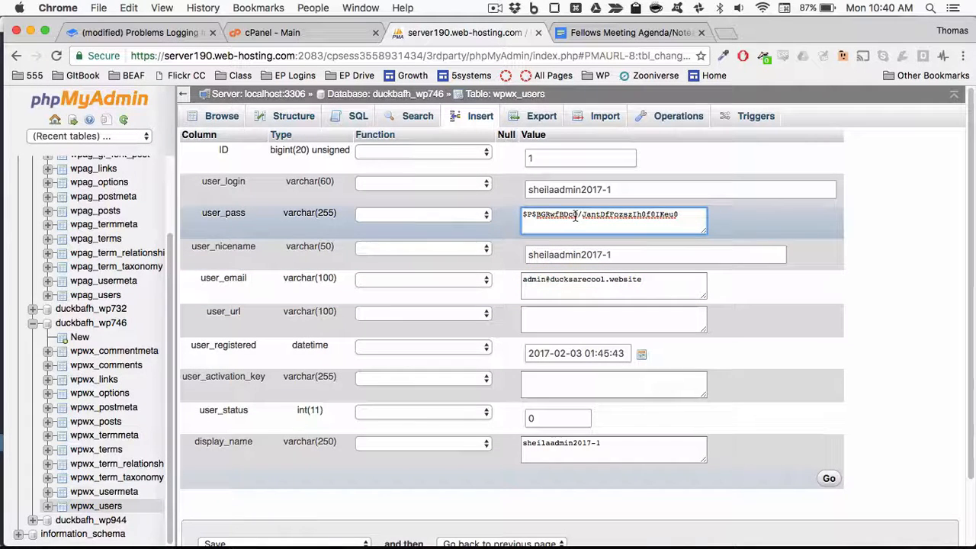
pyautogui.moveTo(196, 217); pyautogui.dragTo(470, 221)
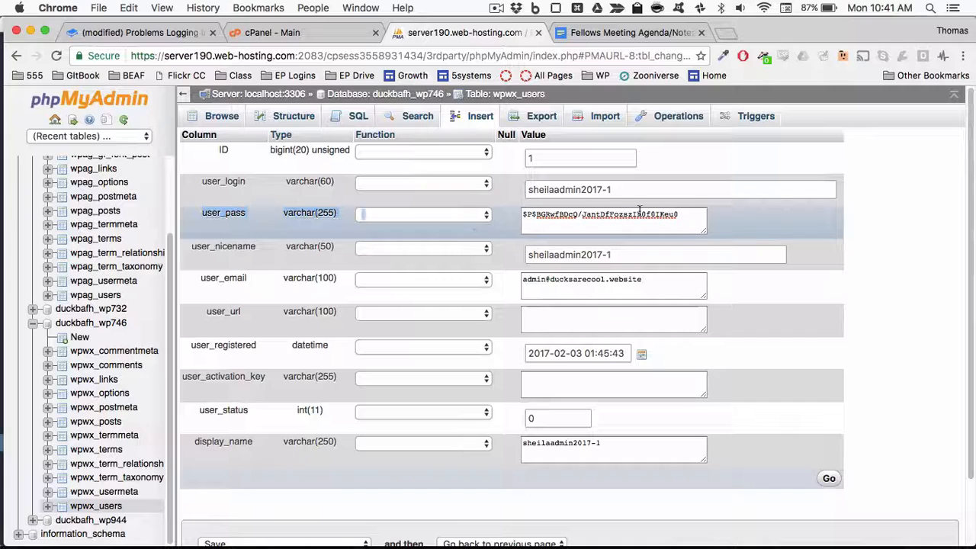
pyautogui.tripleClick(674, 216)
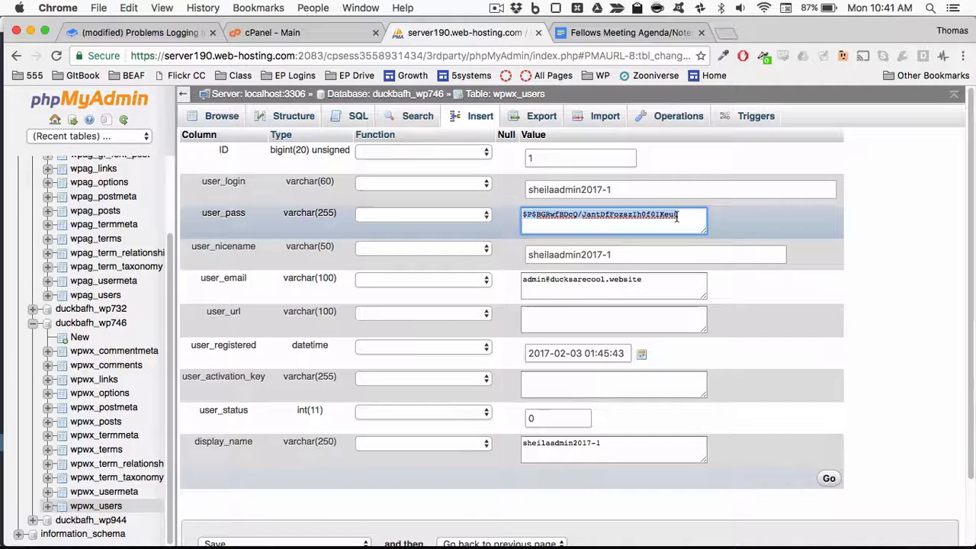
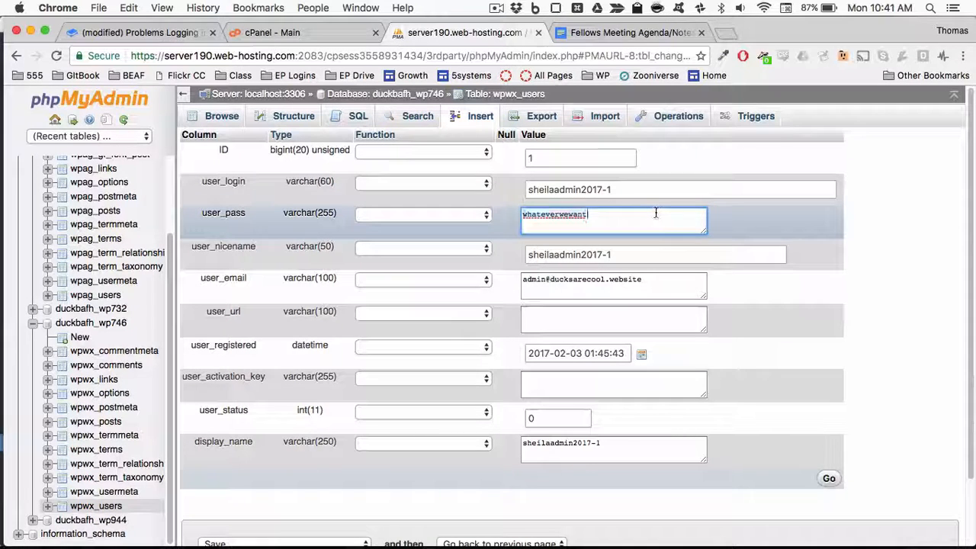
# Step: Expand the Function dropdown beside the user_pass field in the wpwx_users admin row
pyautogui.click(472, 216)
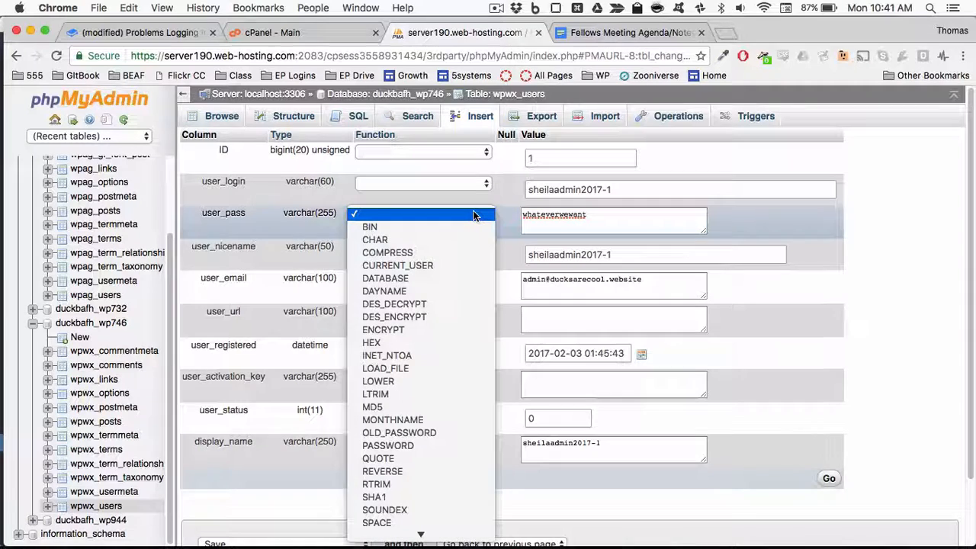
# Step: Set user_pass's function to MD5, verify the new password text, and keep MD5 selected
pyautogui.click(433, 409)
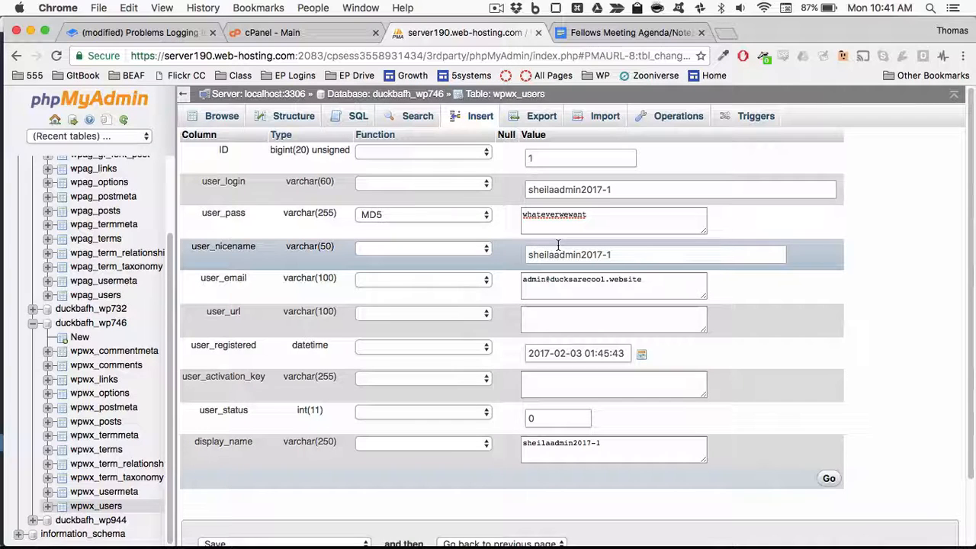
pyautogui.doubleClick(577, 214)
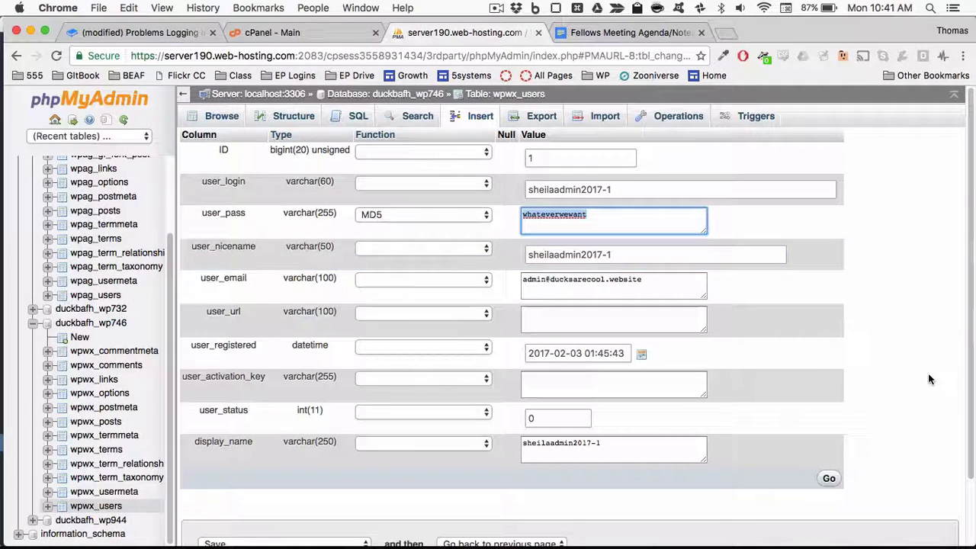
pyautogui.scroll(-1, 869, 421)
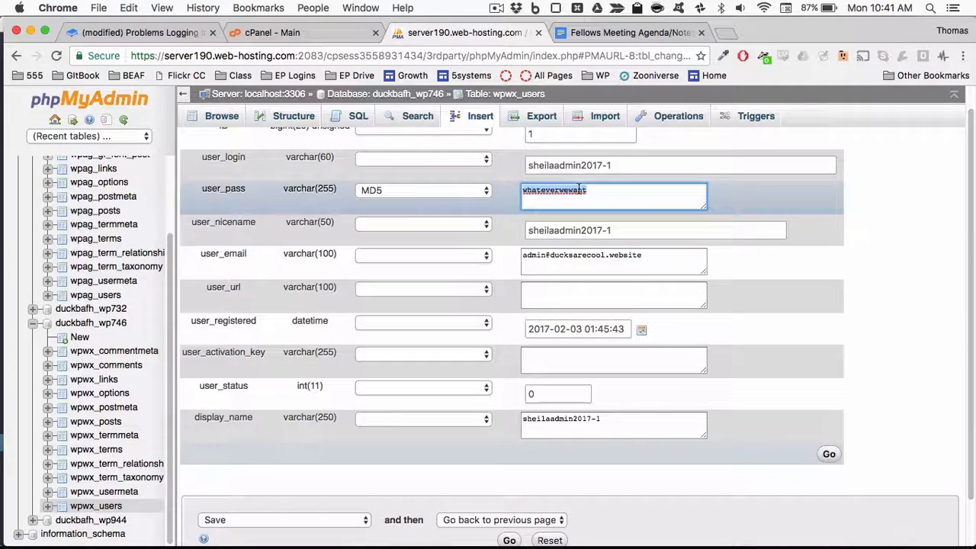
pyautogui.click(440, 200)
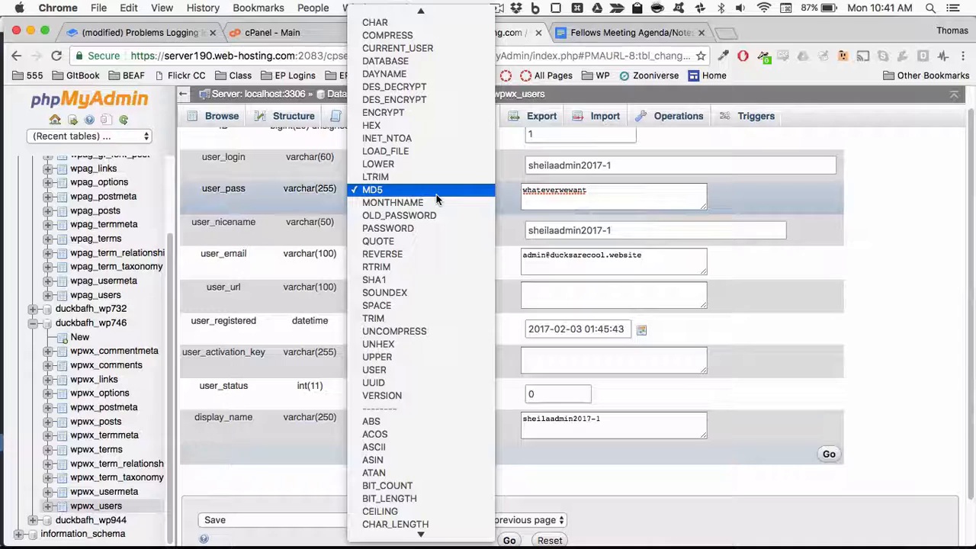
pyautogui.click(436, 194)
pyautogui.scroll(-2, 510, 427)
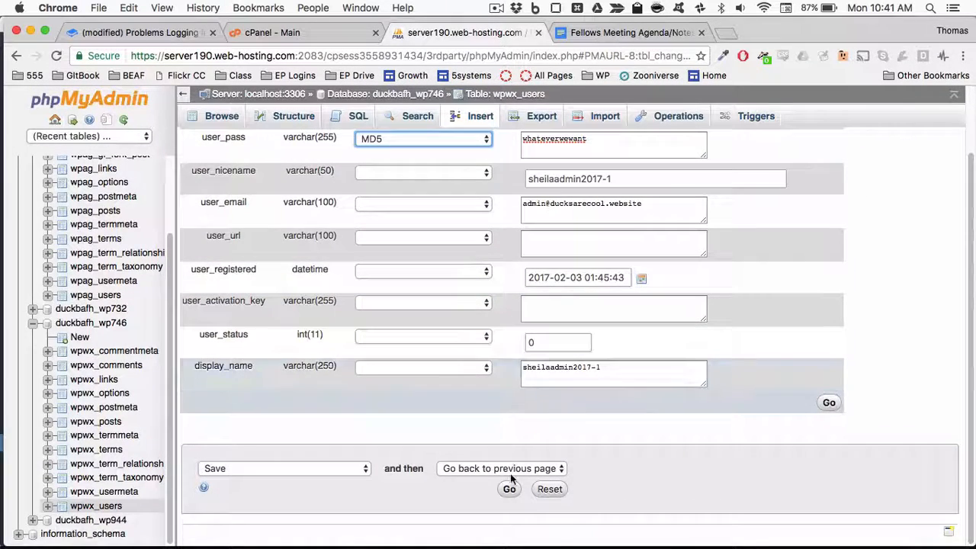
pyautogui.click(509, 489)
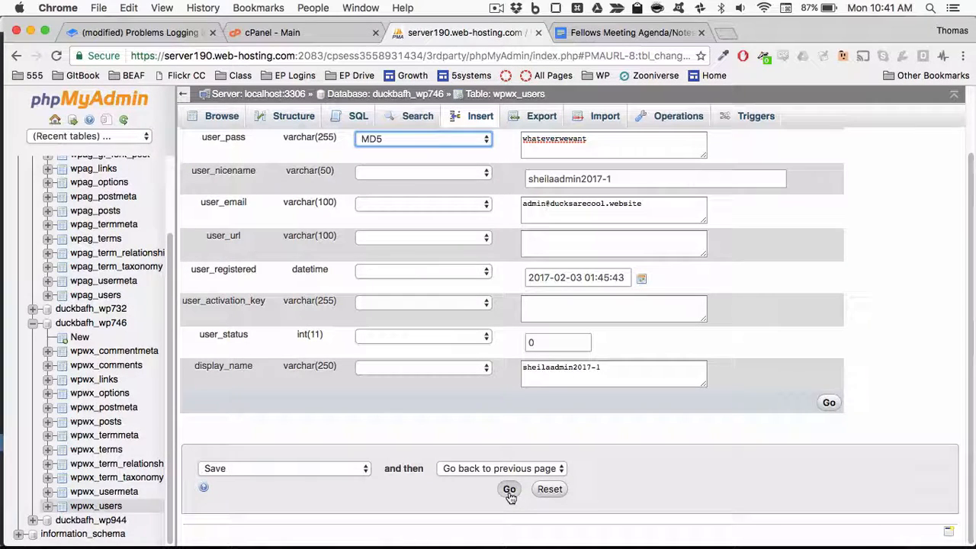
pyautogui.scroll(5, 509, 494)
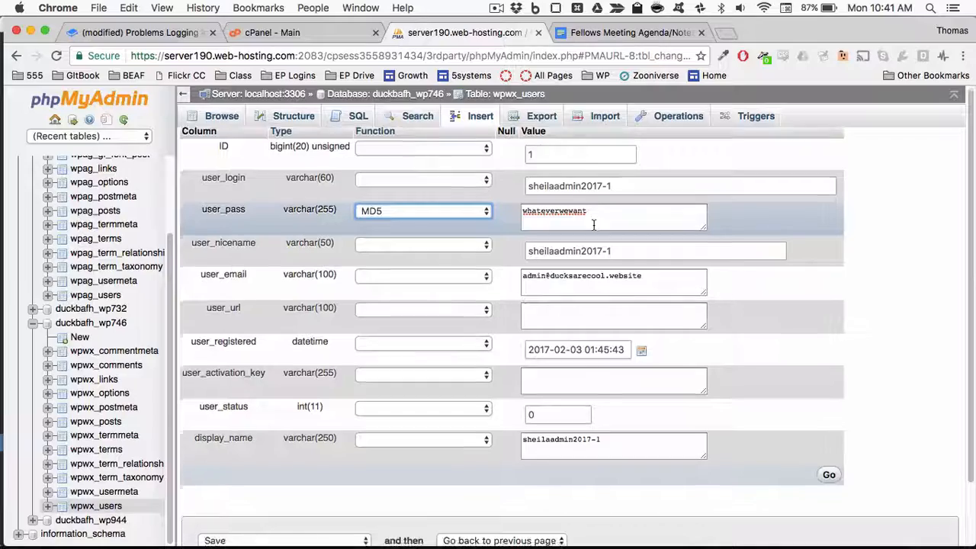
pyautogui.scroll(-5, 564, 313)
pyautogui.scroll(5, 561, 318)
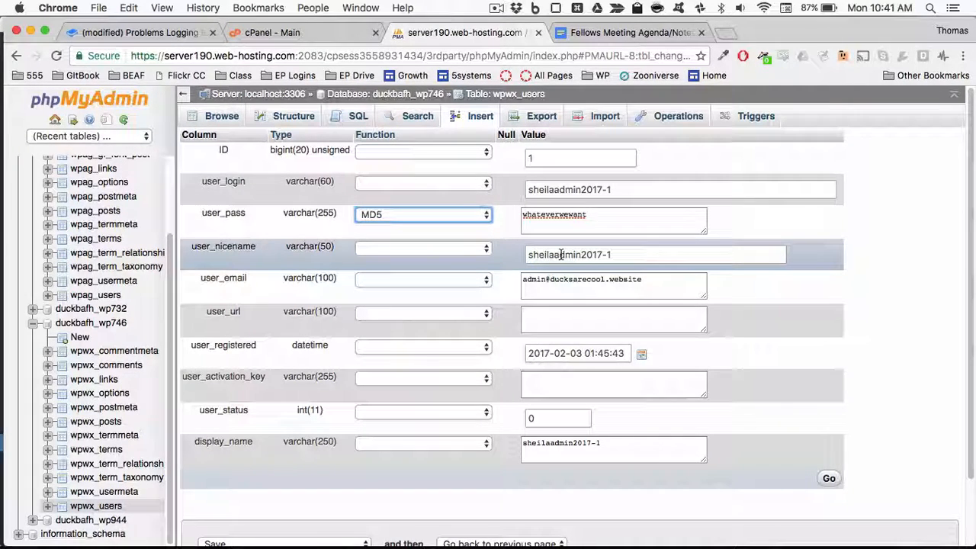
pyautogui.tripleClick(576, 281)
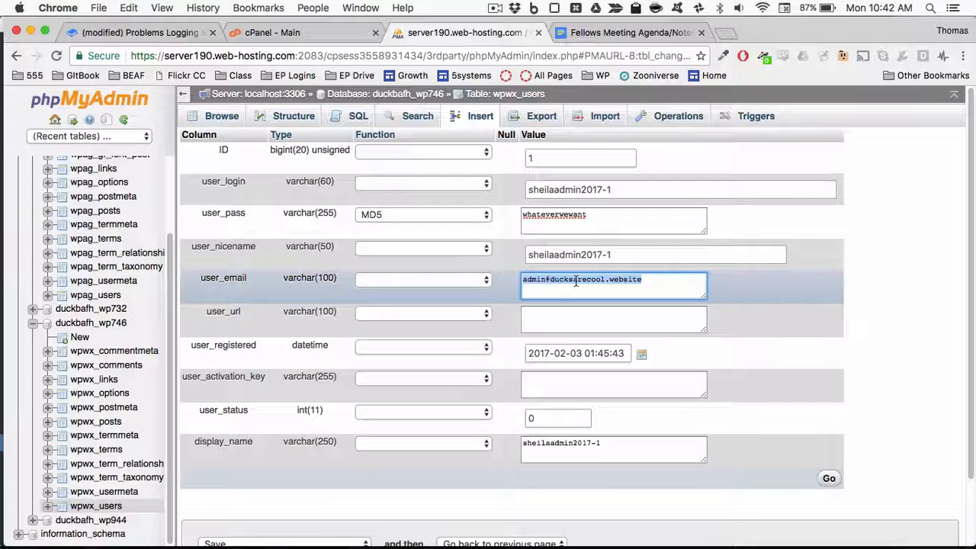
pyautogui.doubleClick(579, 216)
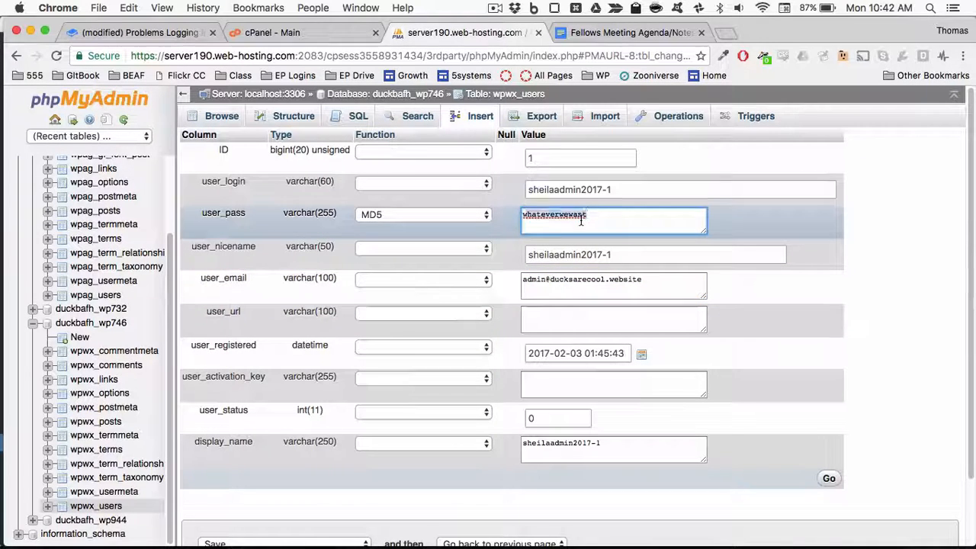
pyautogui.click(435, 216)
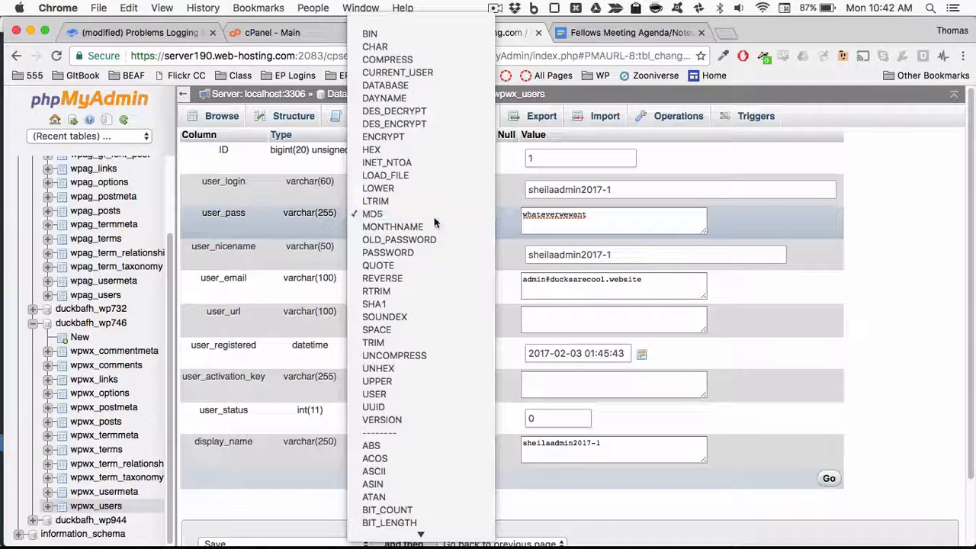
pyautogui.click(434, 218)
pyautogui.scroll(-2, 506, 290)
pyautogui.scroll(3, 505, 290)
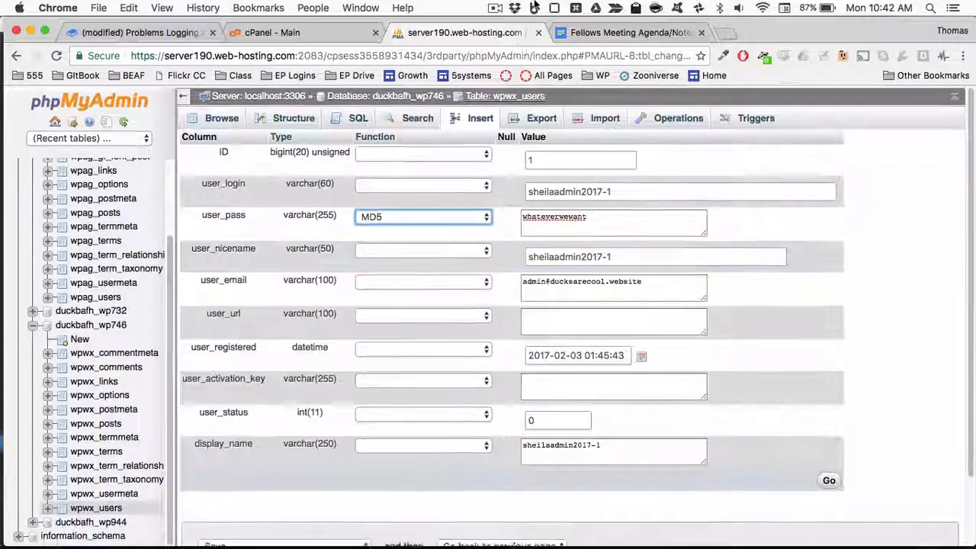